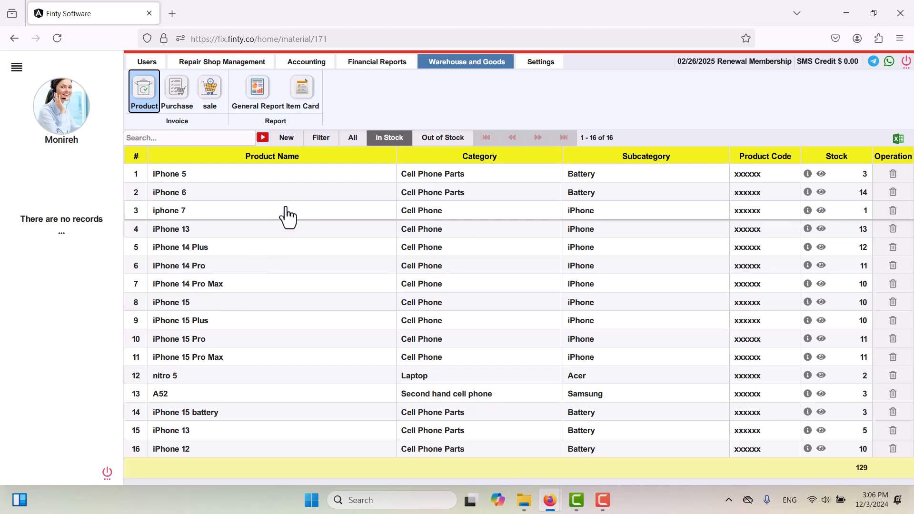
# Look at the list of tax types in the settings and at the blank form for a new tax type
pyautogui.click(537, 67)
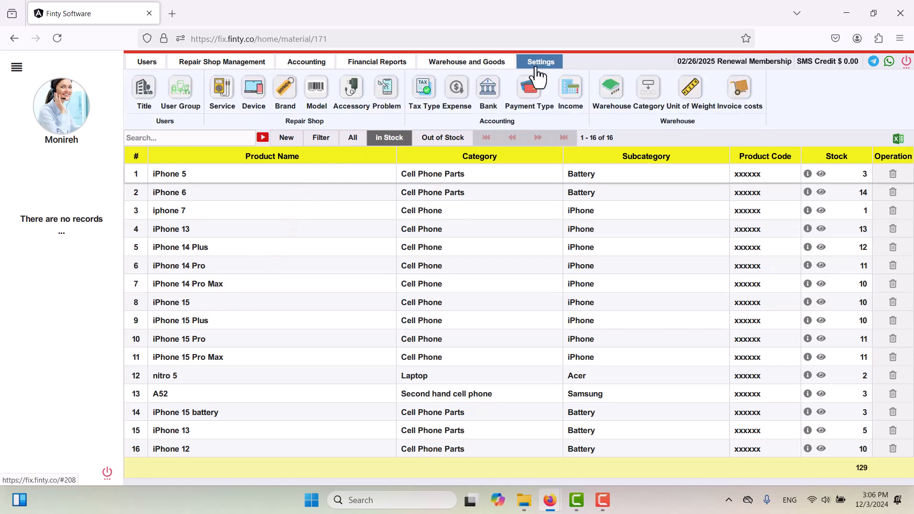
pyautogui.click(426, 93)
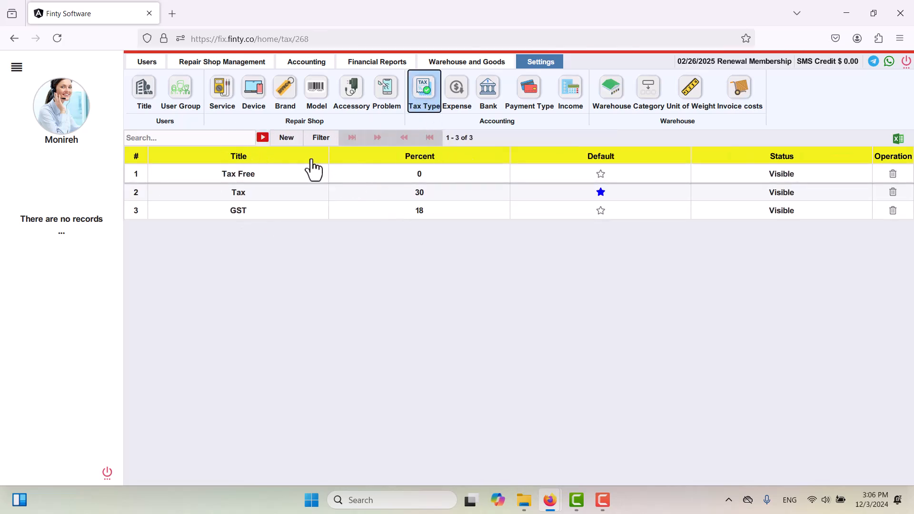
pyautogui.click(287, 139)
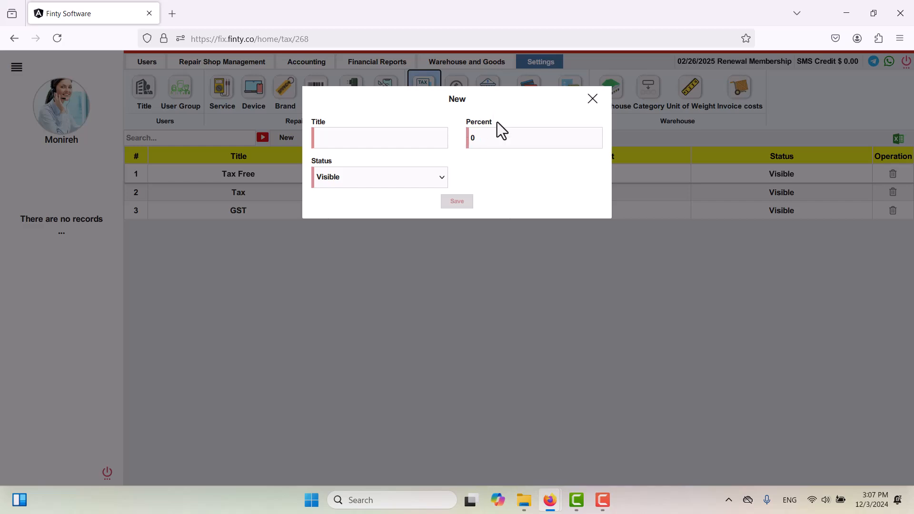
pyautogui.click(593, 100)
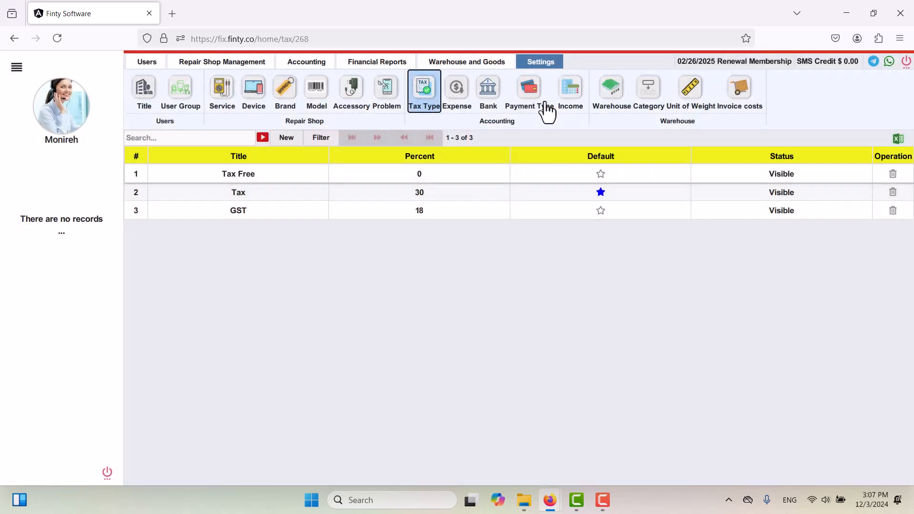
# Start a new sale invoice in the warehouse section and select the first account holder in the list as its client
pyautogui.click(481, 65)
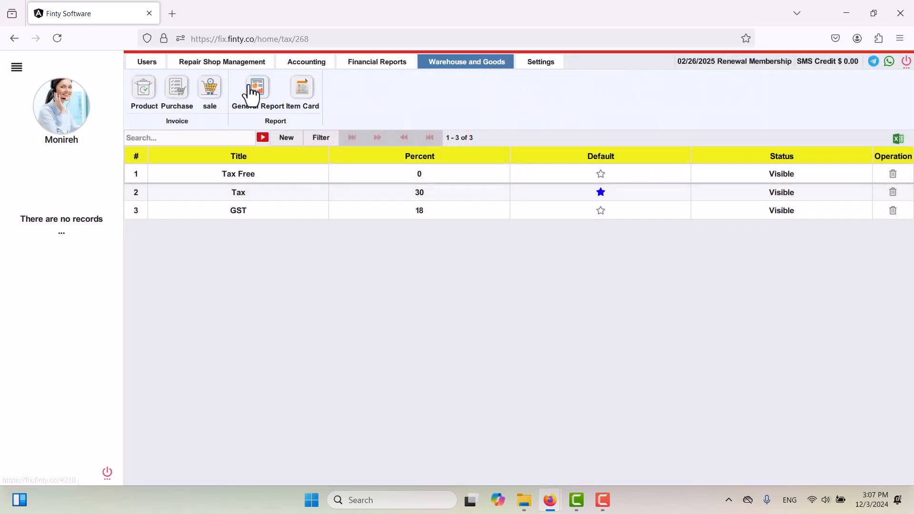
pyautogui.click(210, 88)
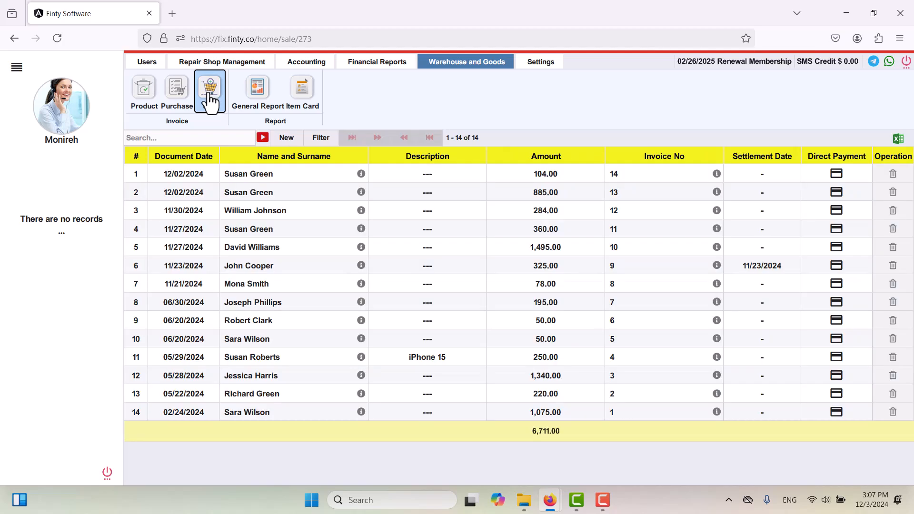
pyautogui.click(287, 139)
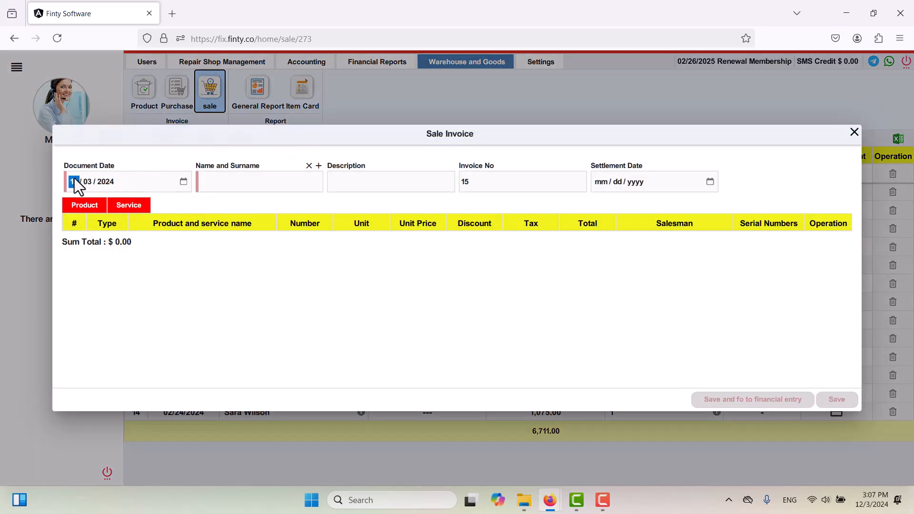
pyautogui.click(182, 182)
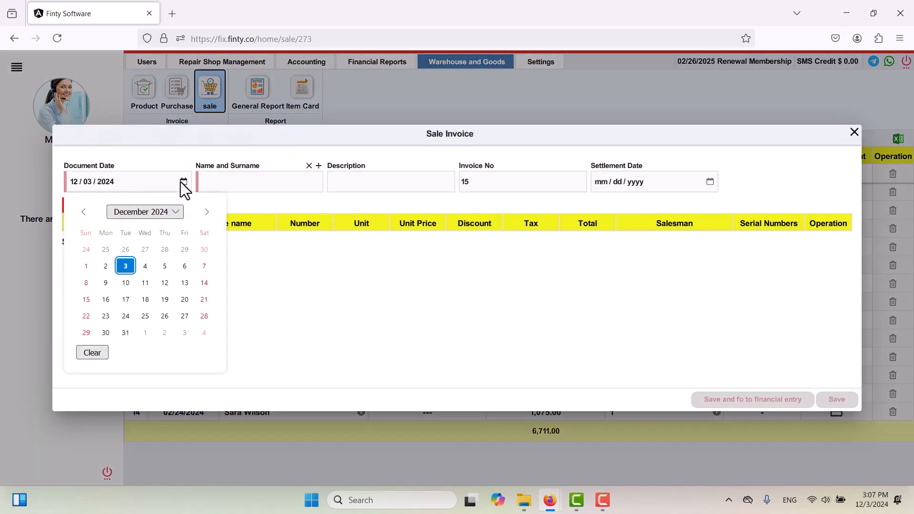
pyautogui.click(171, 162)
pyautogui.click(233, 183)
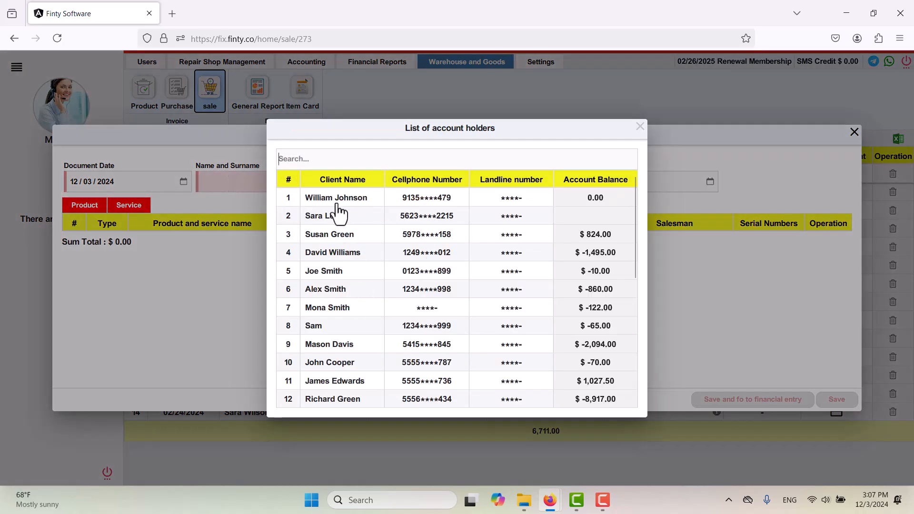
pyautogui.click(339, 199)
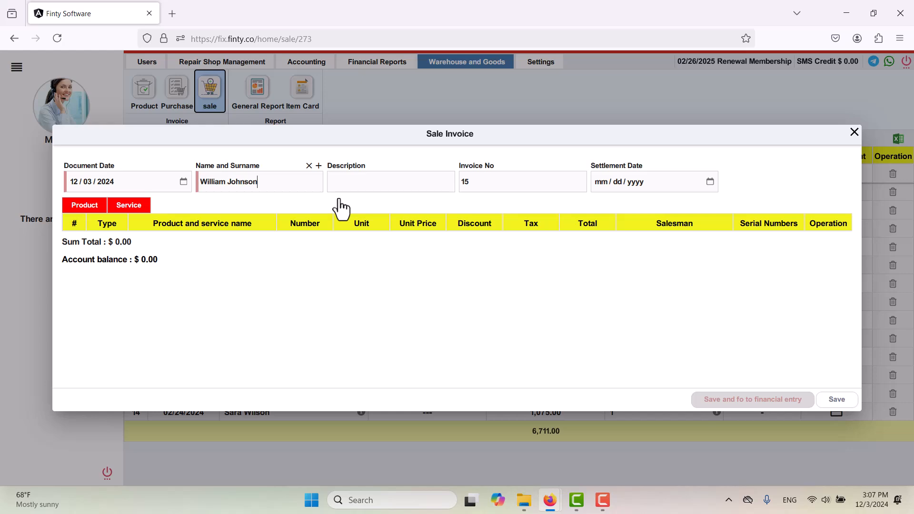
pyautogui.click(319, 167)
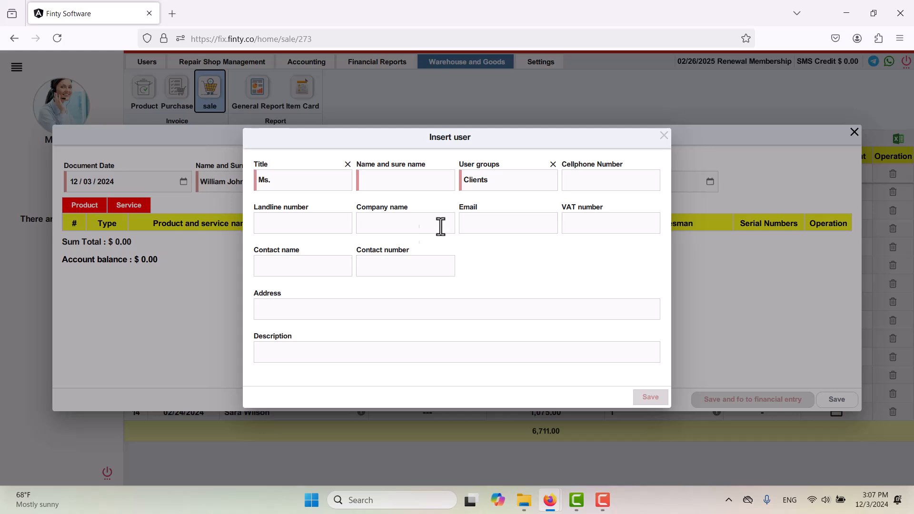
pyautogui.click(664, 136)
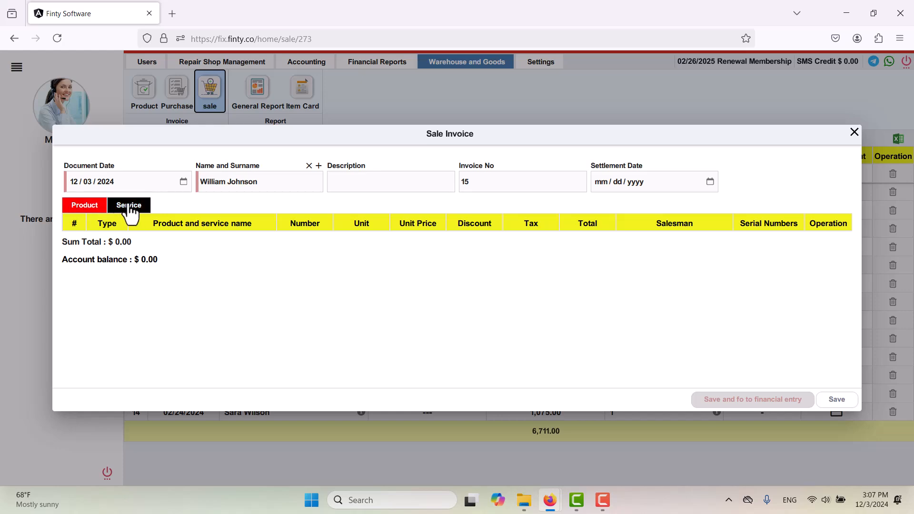
# Start a product line on the sale invoice and pick iPhone 14 Plus from the product list
pyautogui.click(84, 208)
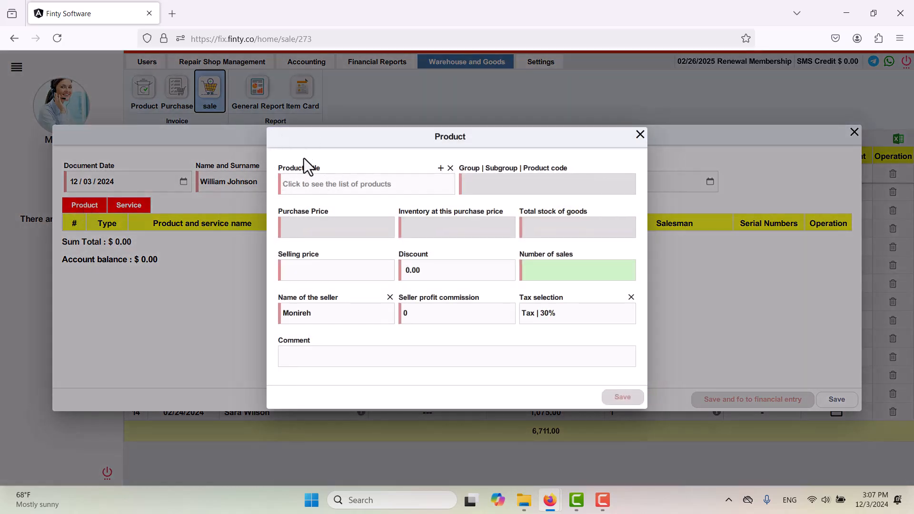
pyautogui.click(314, 186)
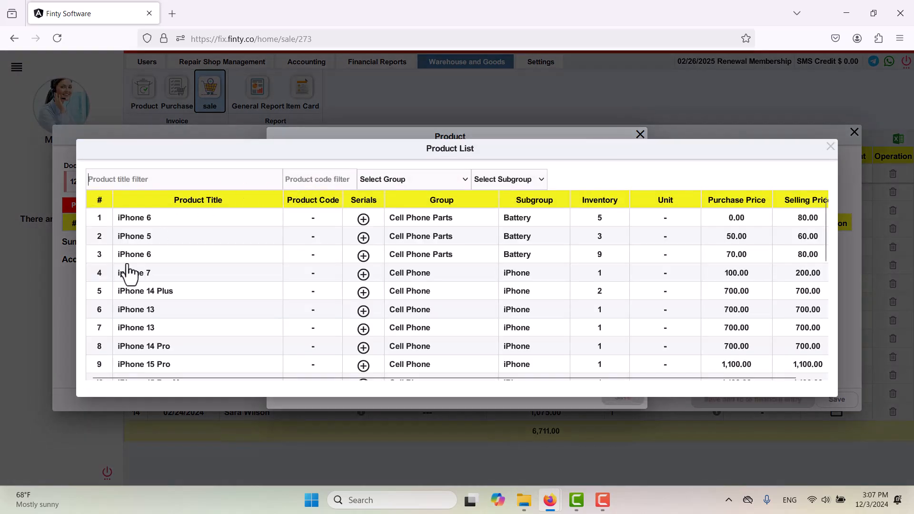
pyautogui.scroll(-5, 168, 299)
pyautogui.scroll(-1, 168, 299)
pyautogui.scroll(6, 168, 299)
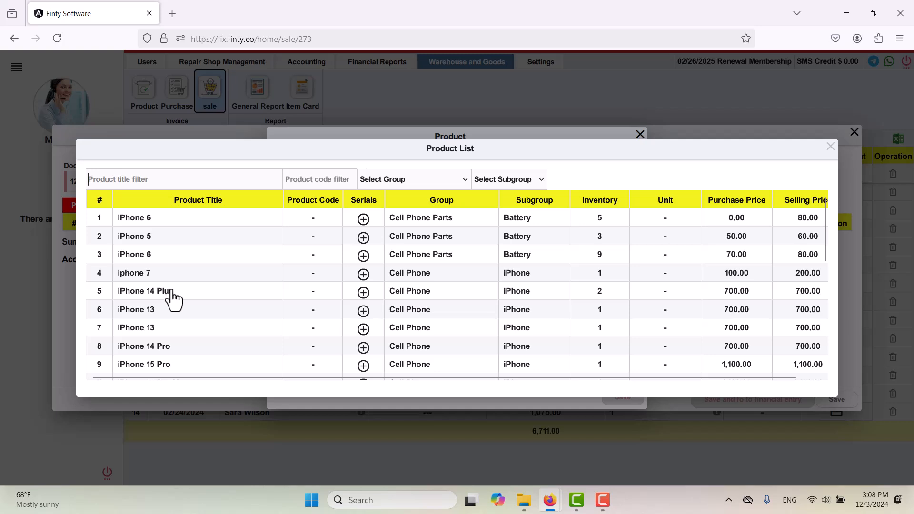
pyautogui.moveTo(316, 149); pyautogui.dragTo(351, 250)
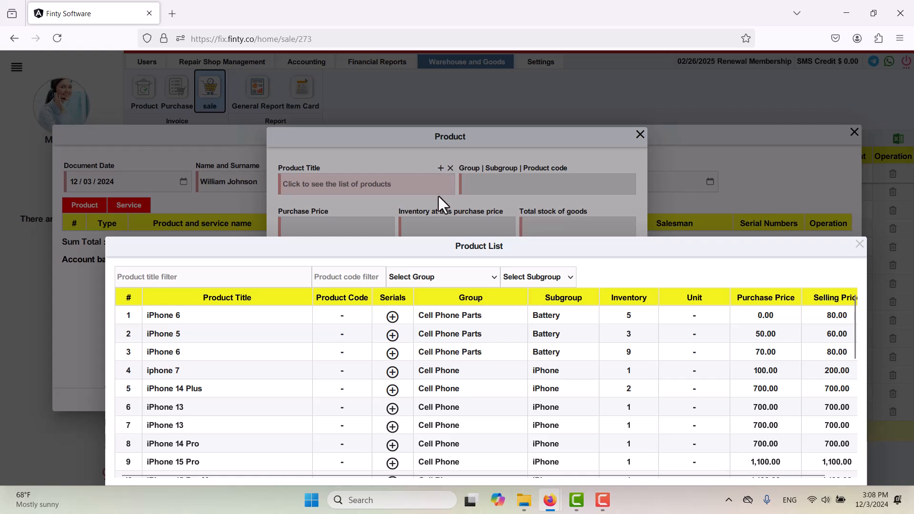
pyautogui.moveTo(425, 240); pyautogui.dragTo(385, 166)
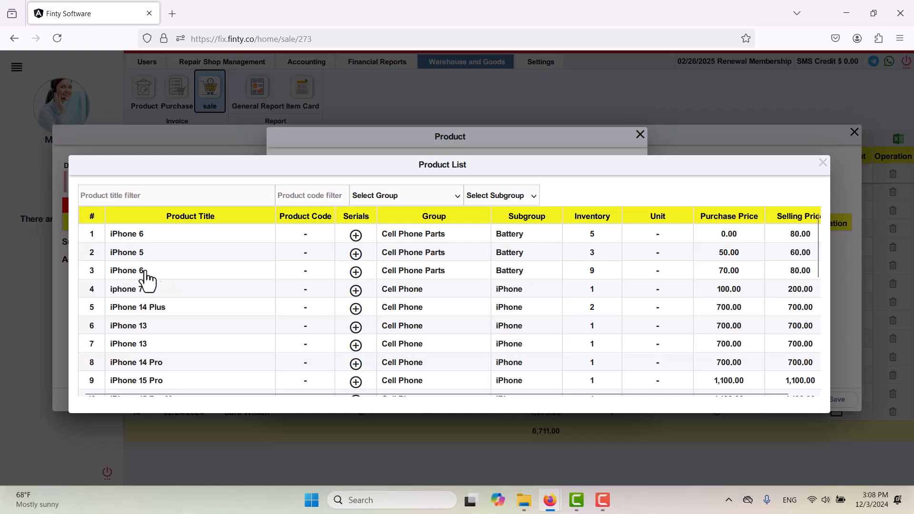
pyautogui.click(143, 308)
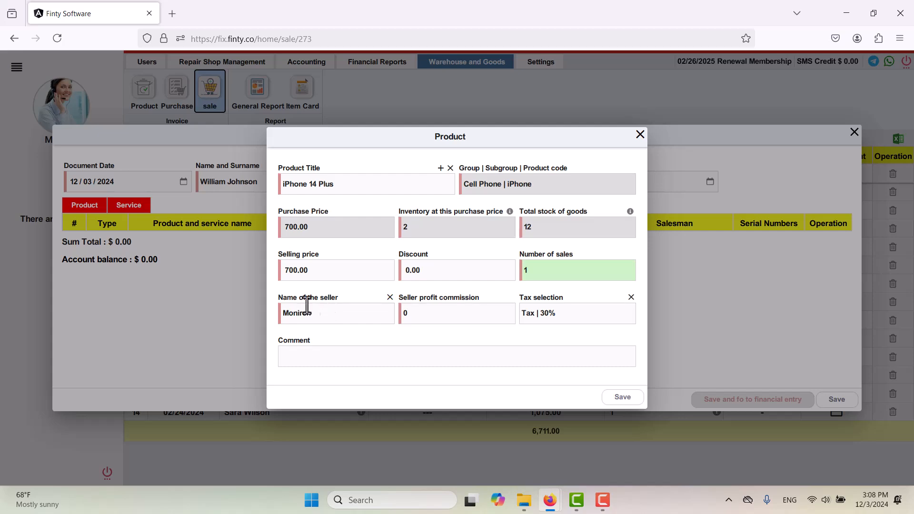
# Assign the fifth person in the list as the seller of the iPhone 14 Plus and save the product line
pyautogui.click(313, 314)
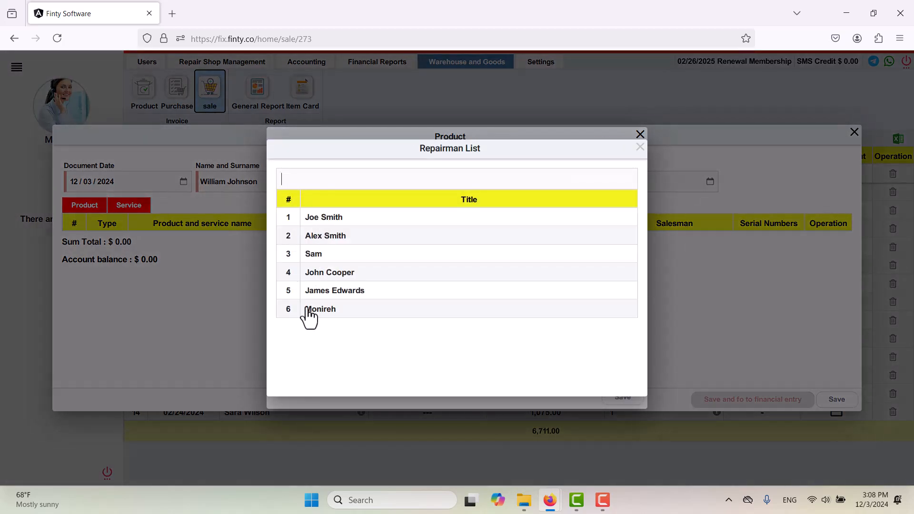
pyautogui.click(353, 292)
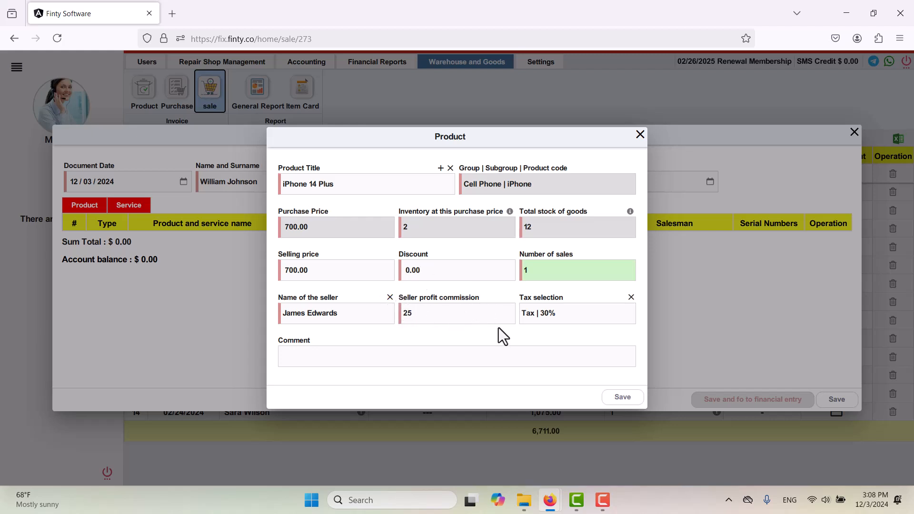
pyautogui.click(544, 313)
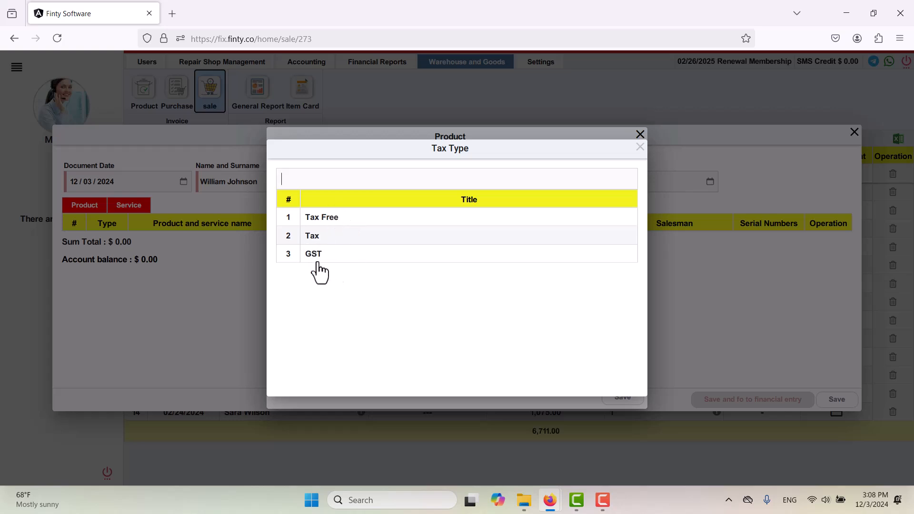
pyautogui.click(641, 147)
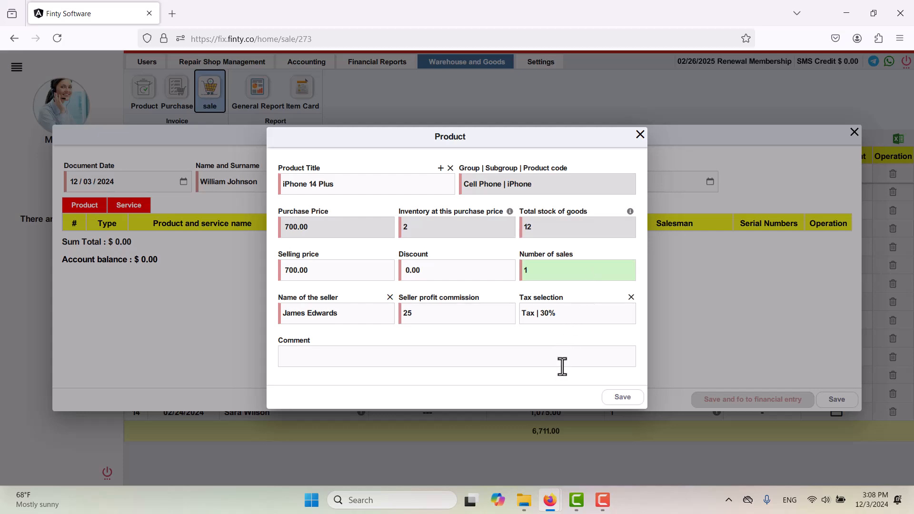
pyautogui.click(622, 398)
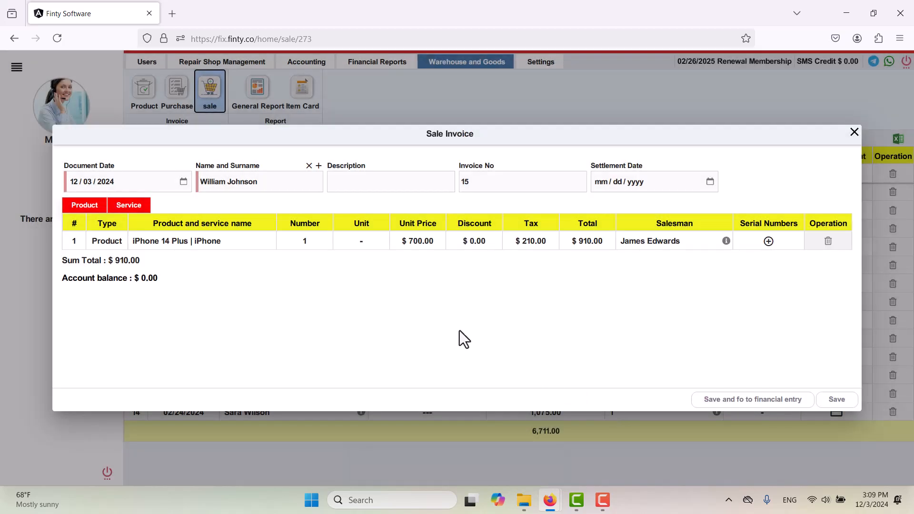
# Start a service line on the sale invoice and choose Regular service from the service list
pyautogui.click(134, 207)
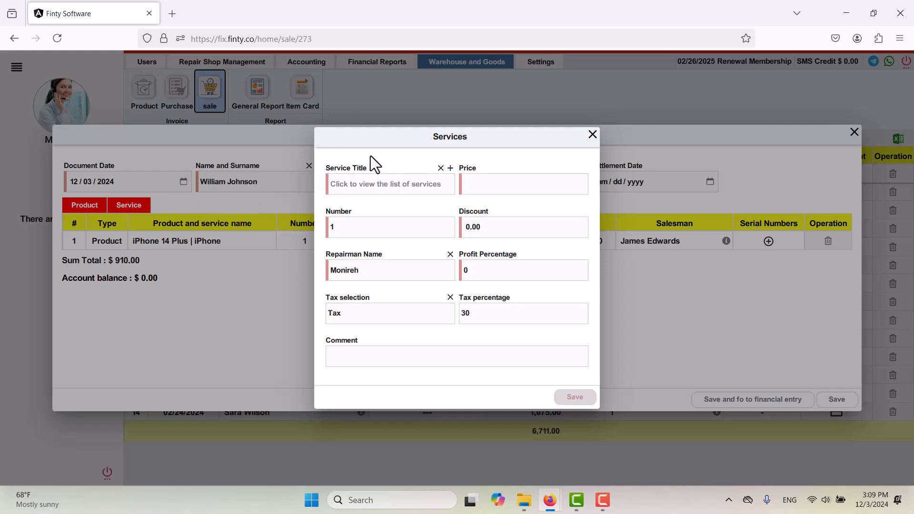
pyautogui.click(358, 184)
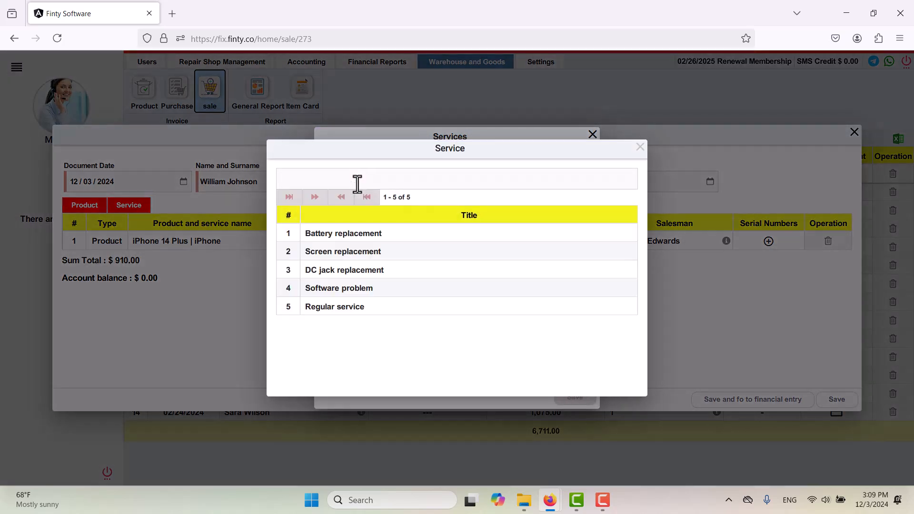
pyautogui.moveTo(433, 148); pyautogui.dragTo(422, 241)
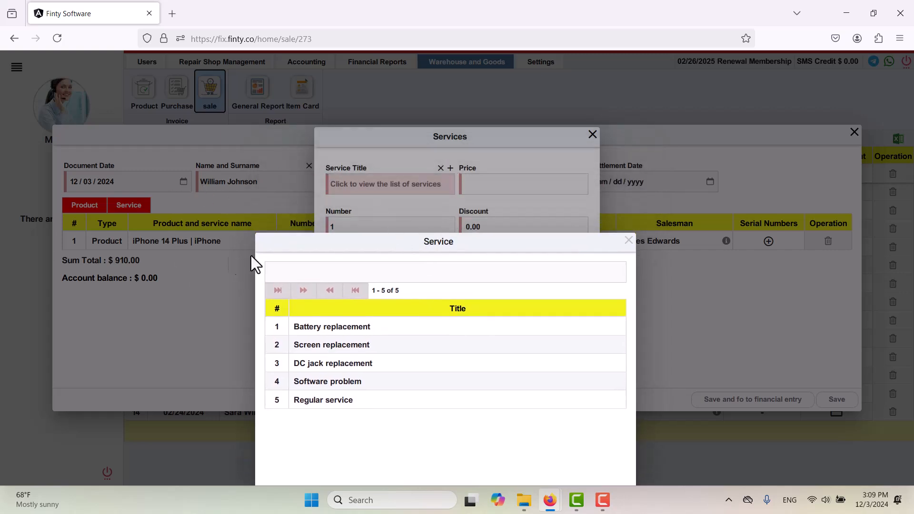
pyautogui.moveTo(445, 242); pyautogui.dragTo(453, 175)
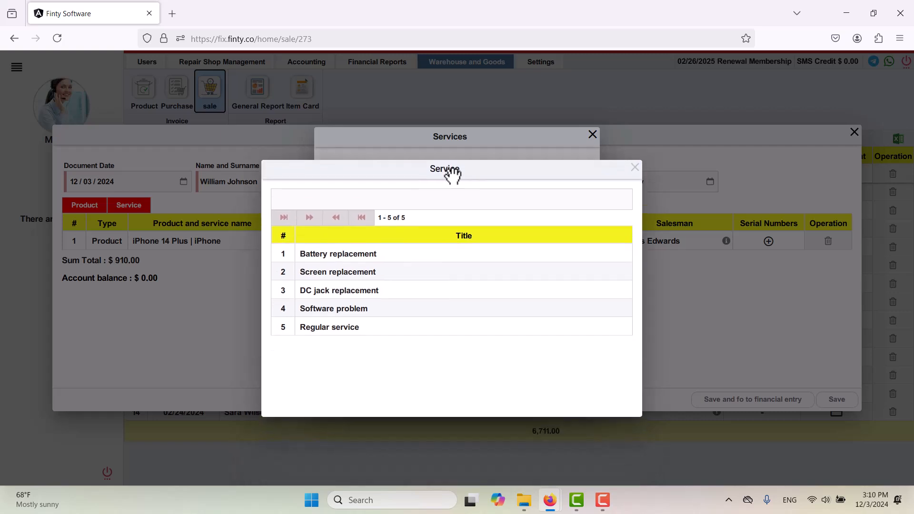
pyautogui.click(330, 326)
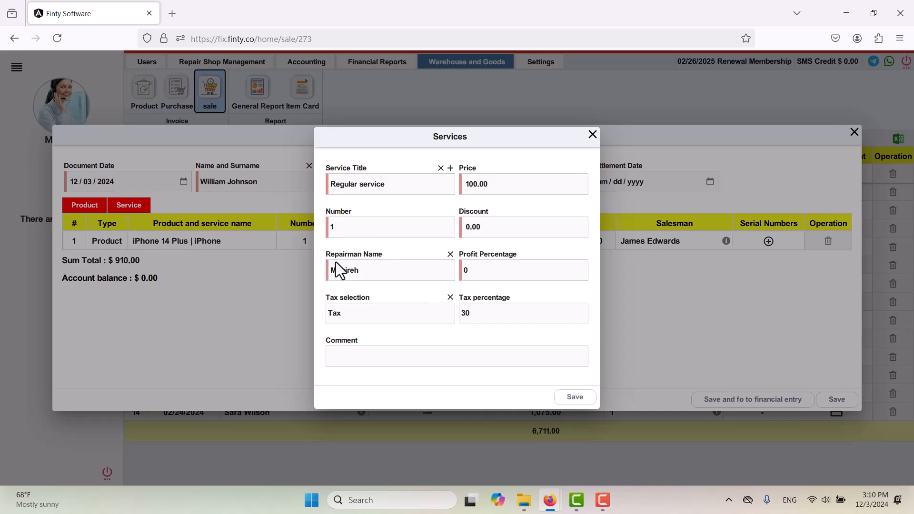
# Assign the second listed repairman to the service, with Tax Free as tax type, and save the service line
pyautogui.click(359, 270)
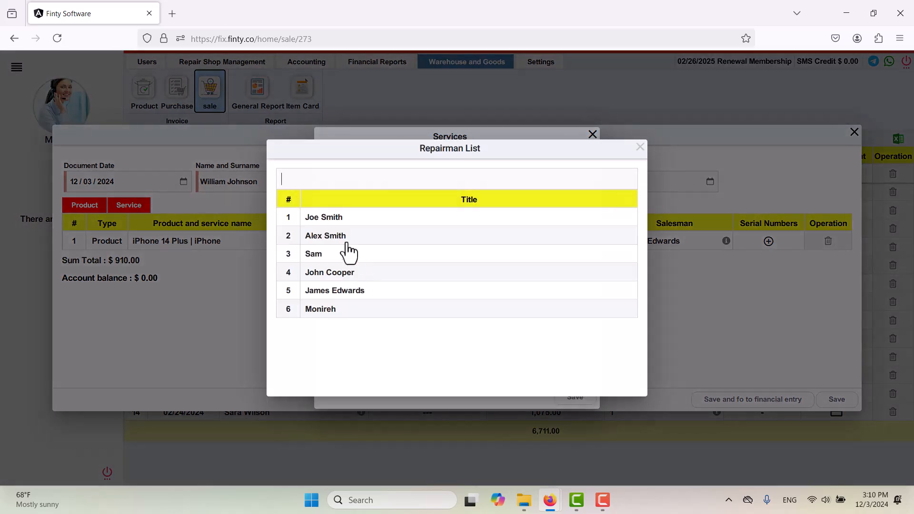
pyautogui.click(341, 237)
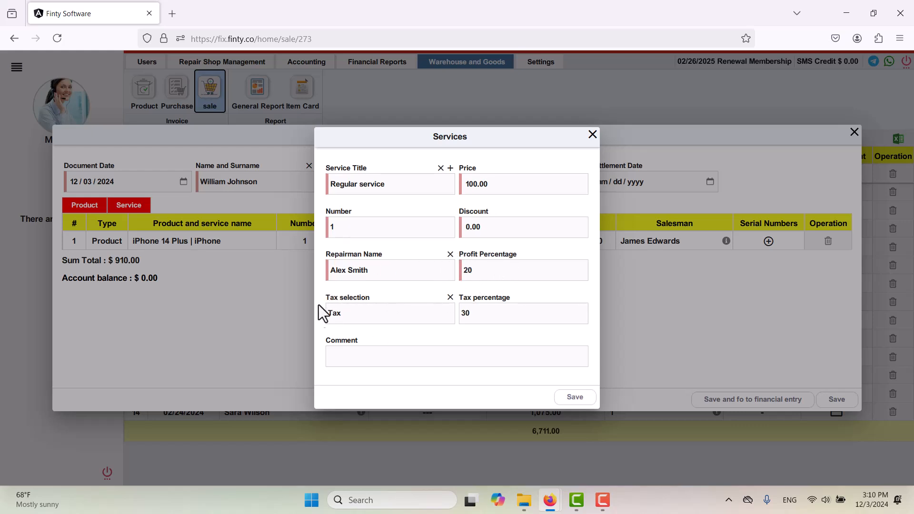
pyautogui.click(358, 317)
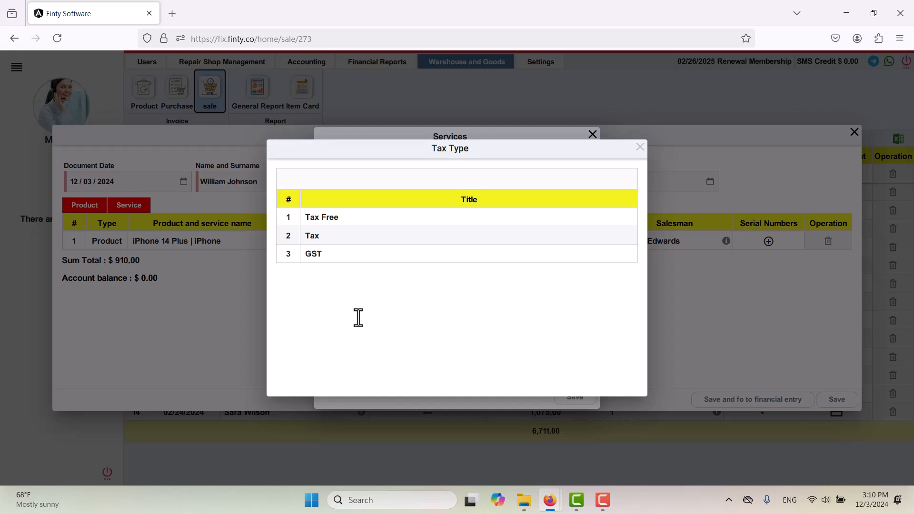
pyautogui.click(345, 228)
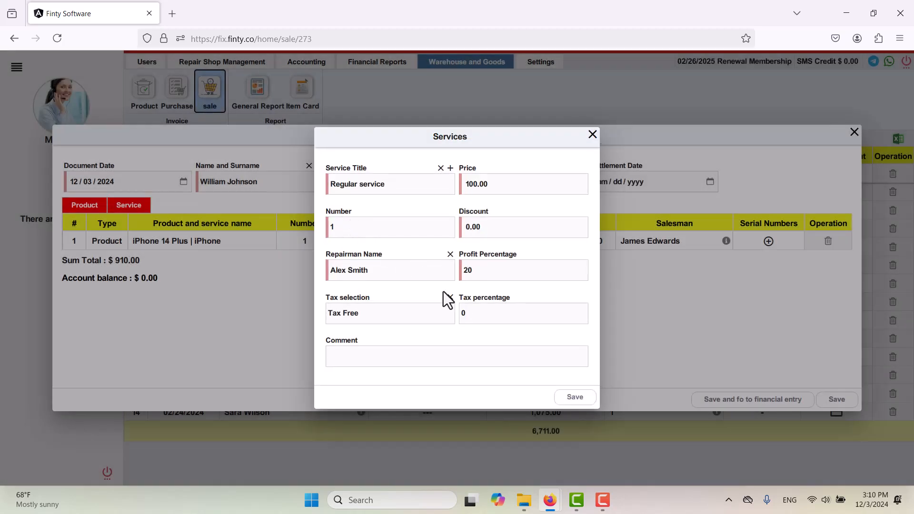
pyautogui.click(567, 399)
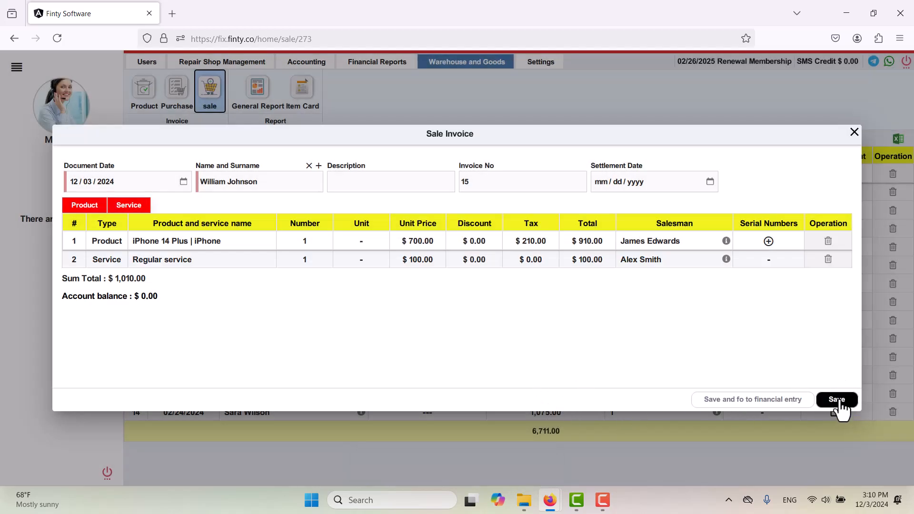
# Save the sale invoice and proceed to its financial entry
pyautogui.moveTo(786, 138); pyautogui.dragTo(741, 169)
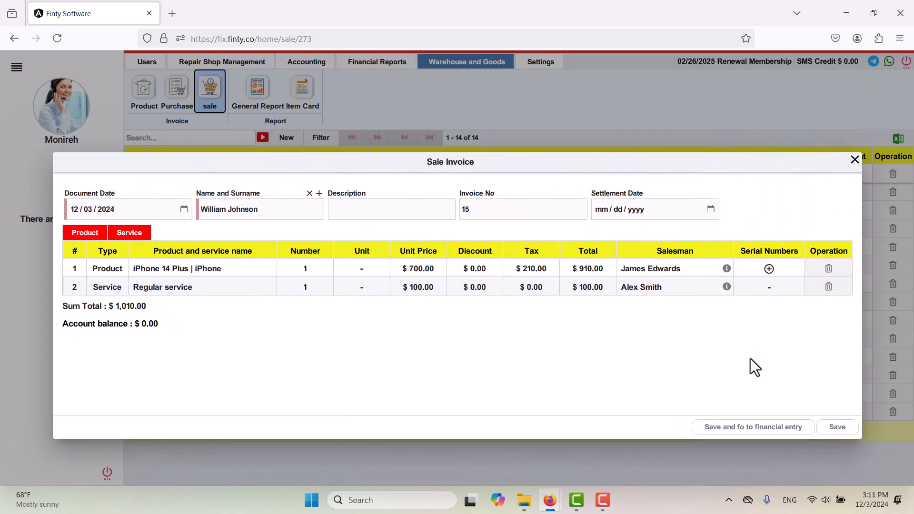
pyautogui.click(743, 431)
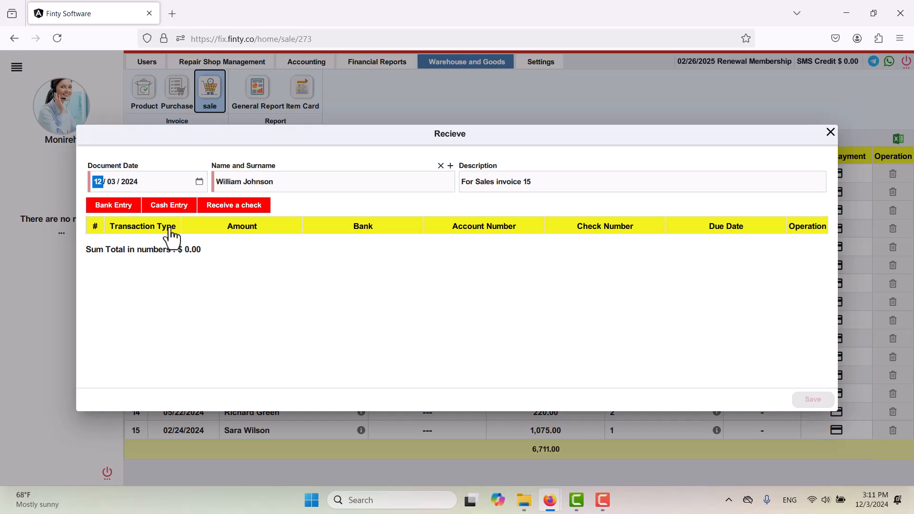
# Add a bank transaction of $1,010.00 through HSBC to the receipt for sales invoice 15 and save the receipt
pyautogui.click(120, 206)
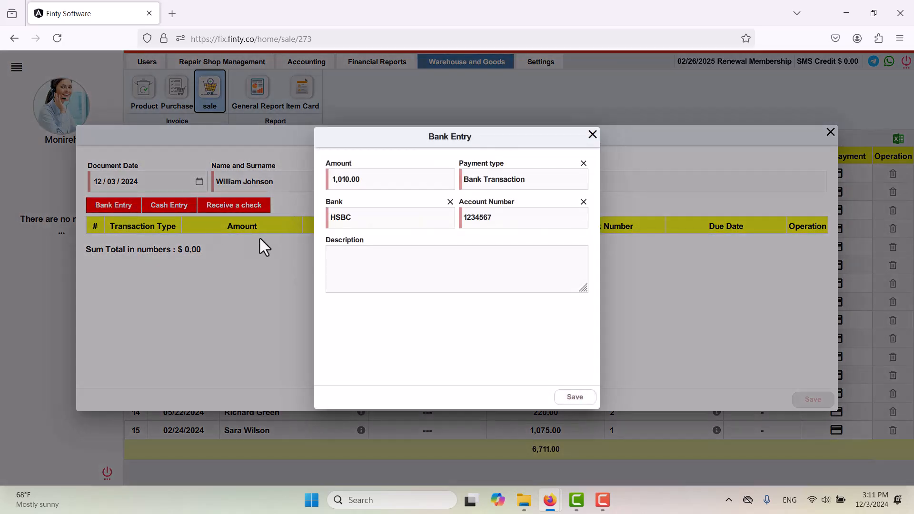
pyautogui.click(569, 397)
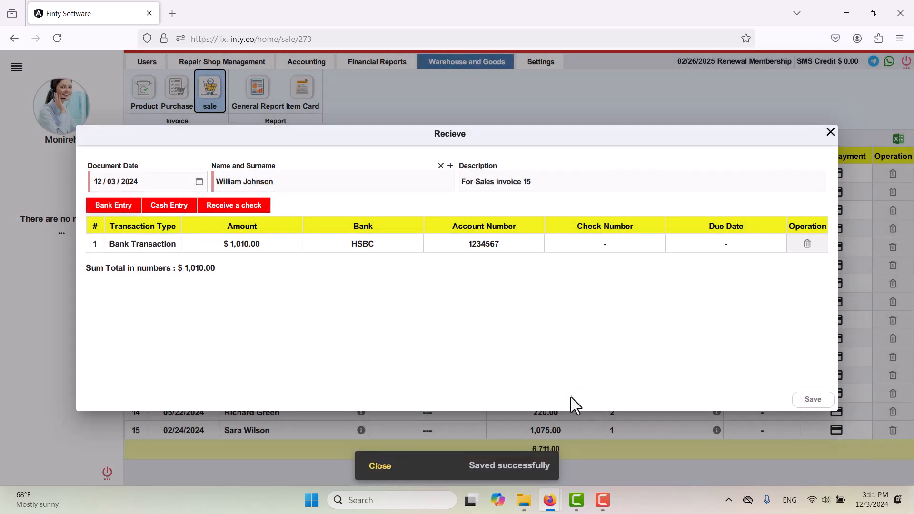
pyautogui.click(813, 400)
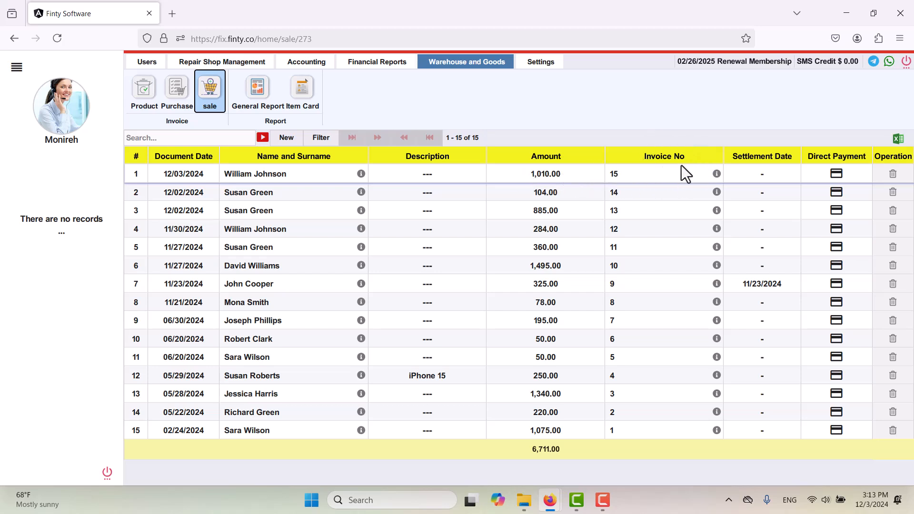
# Open the default printout of invoice 15, review its 80 mm receipt layout, and highlight the Terms and Conditions heading in the full-page layout
pyautogui.moveTo(718, 176)
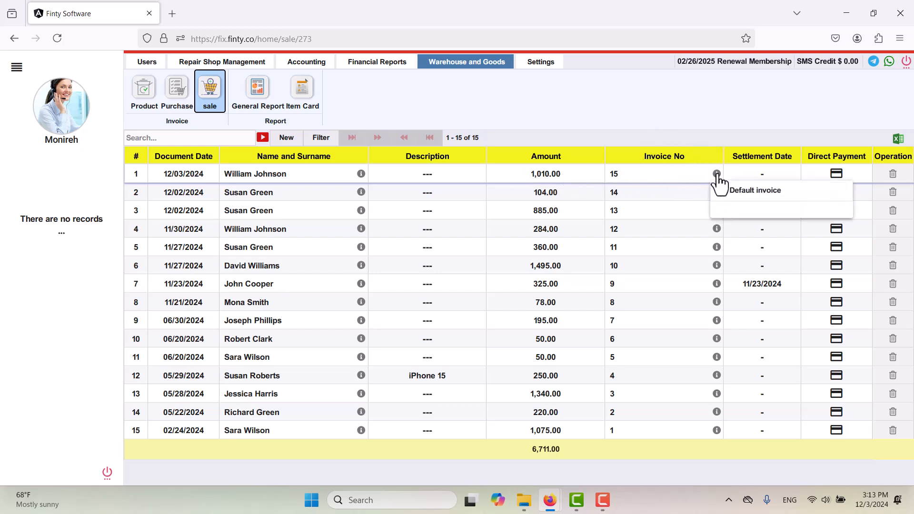
pyautogui.click(743, 192)
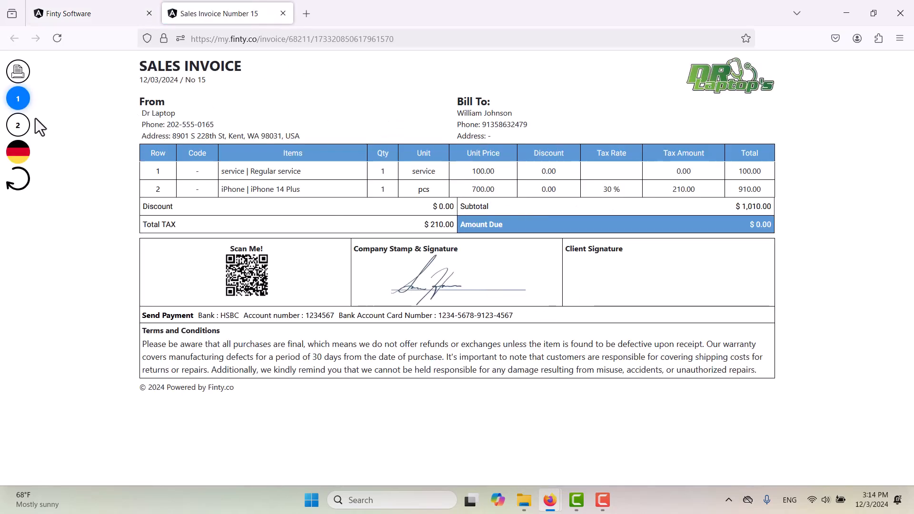
pyautogui.click(19, 126)
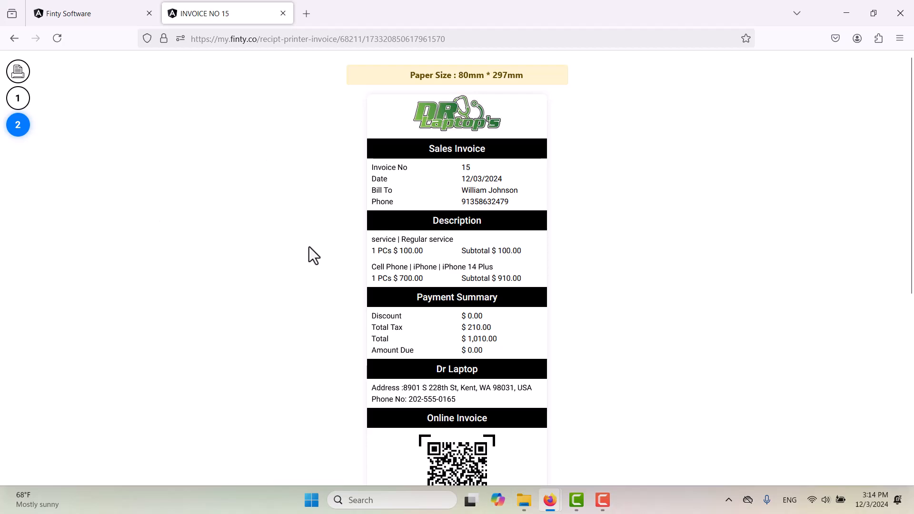
pyautogui.scroll(-6, 308, 285)
pyautogui.scroll(6, 308, 285)
pyautogui.click(19, 101)
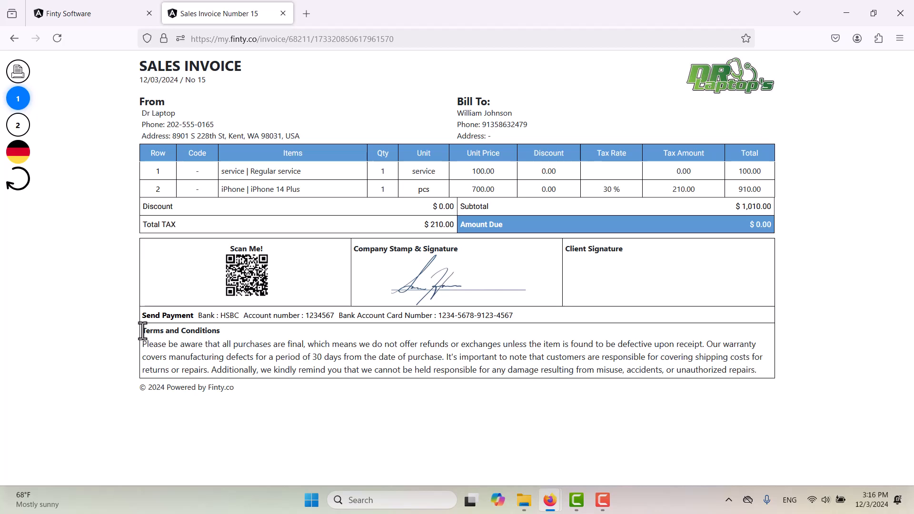
pyautogui.moveTo(140, 330); pyautogui.dragTo(217, 333)
pyautogui.click(247, 333)
# Review the contract terms in the Finty user profile and close the profile without saving
pyautogui.click(129, 11)
pyautogui.click(147, 63)
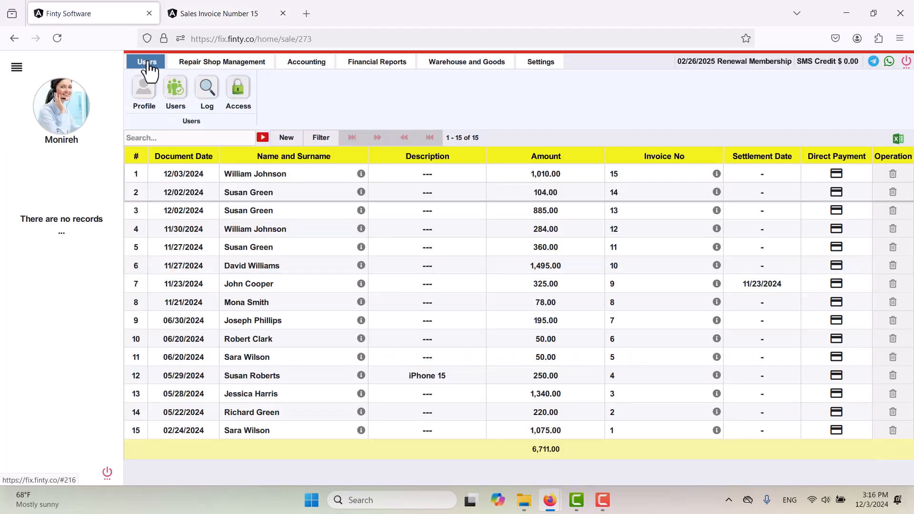
pyautogui.click(144, 97)
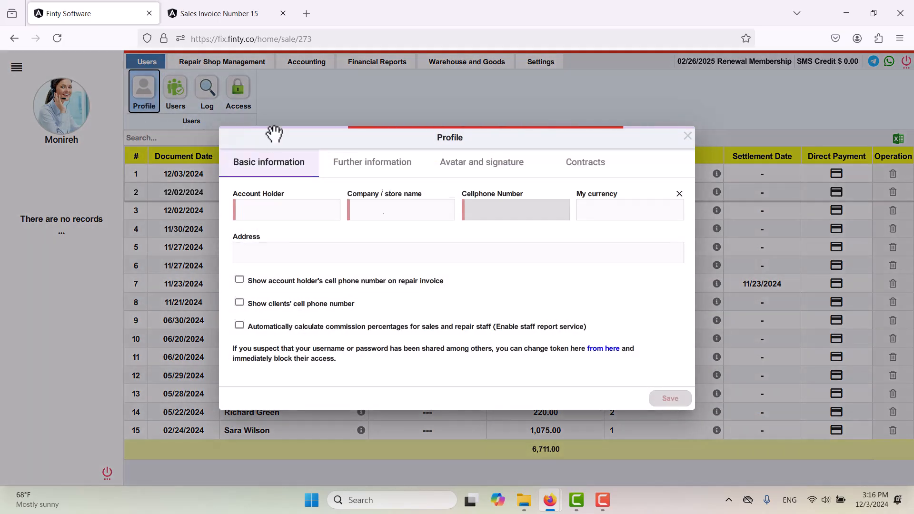
pyautogui.click(609, 171)
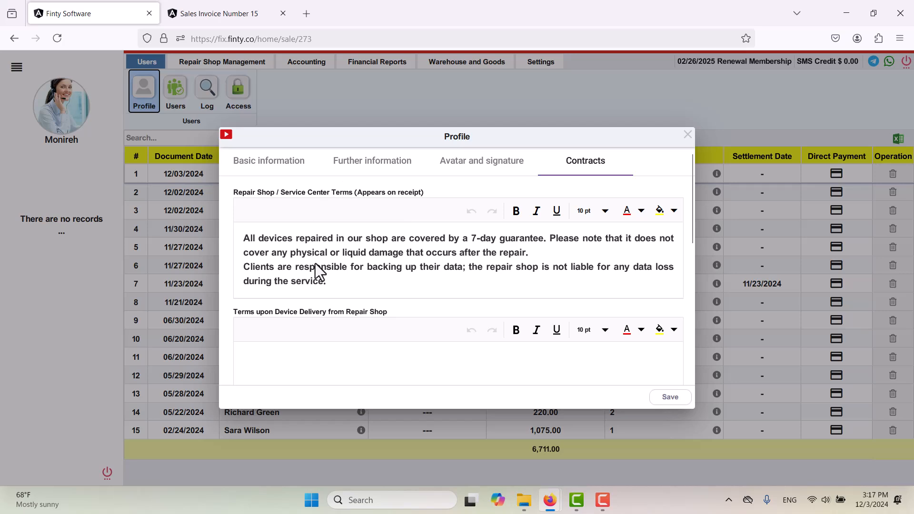
pyautogui.scroll(-5, 315, 264)
pyautogui.scroll(5, 315, 264)
pyautogui.click(686, 135)
# Export the sale invoice list to Excel, view the downloaded spreadsheet, and close it
pyautogui.click(465, 64)
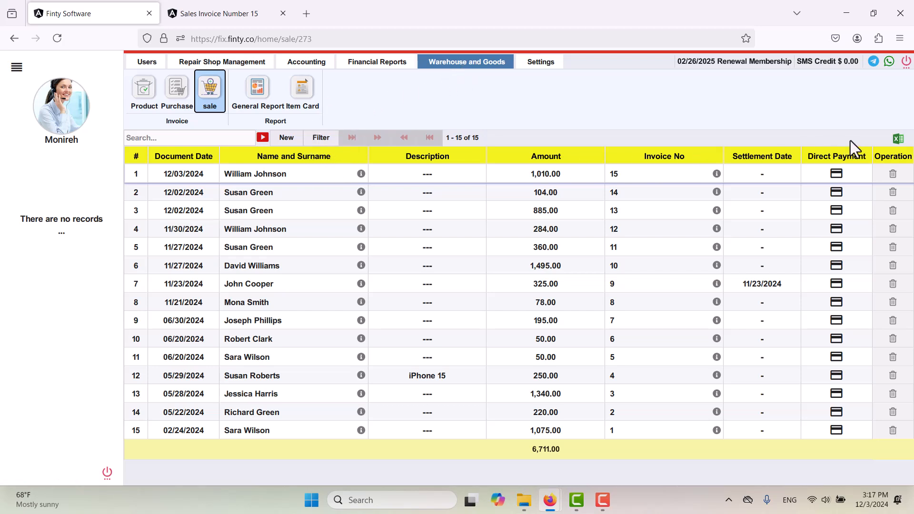
pyautogui.click(899, 143)
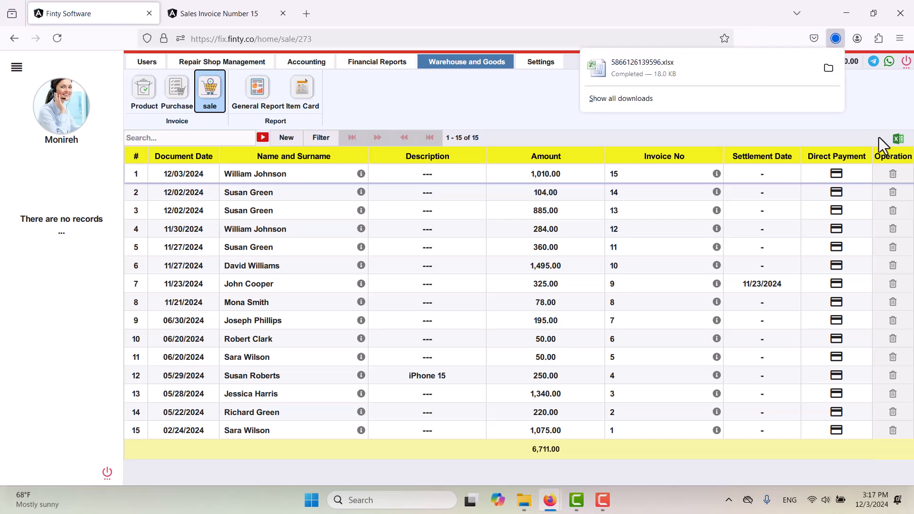
pyautogui.click(659, 63)
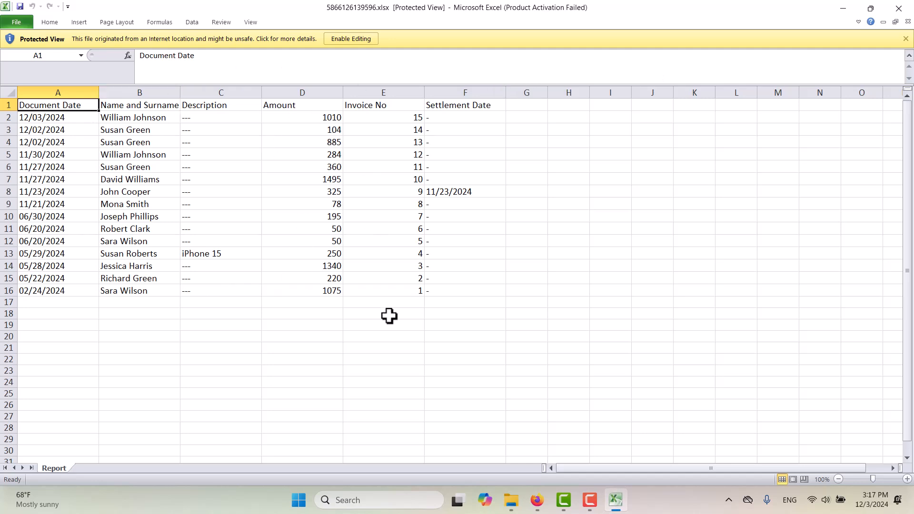
pyautogui.click(899, 8)
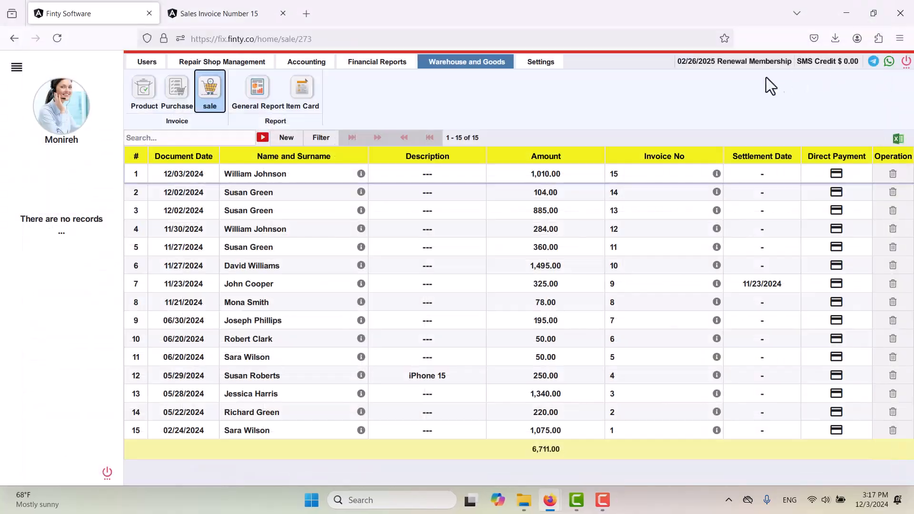